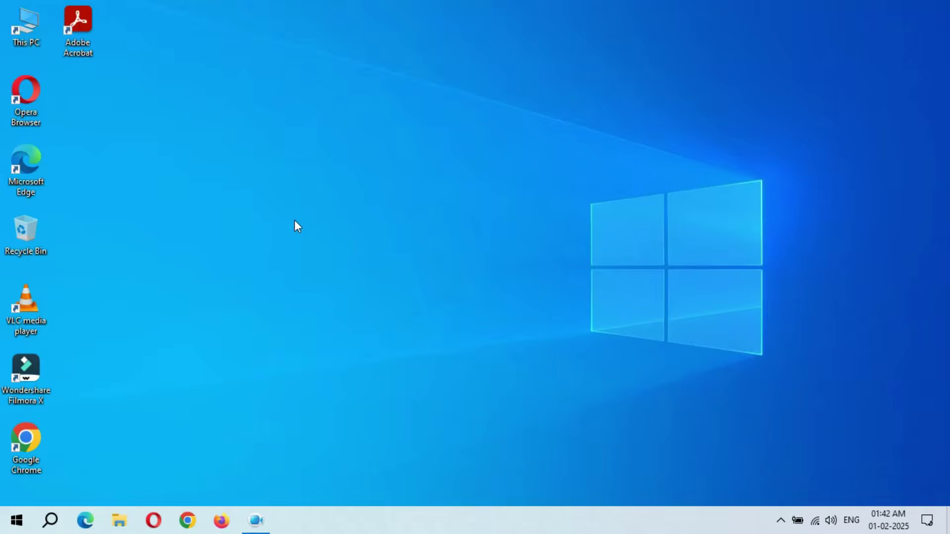
Open the Start menu from the taskbar.
click(16, 521)
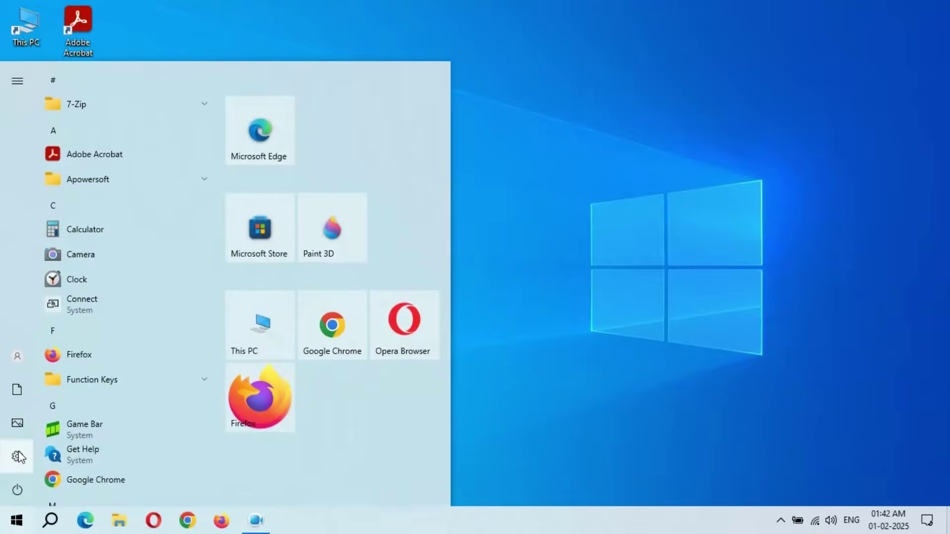
Launch Settings and go to Update & Security to reach Windows Update.
click(17, 456)
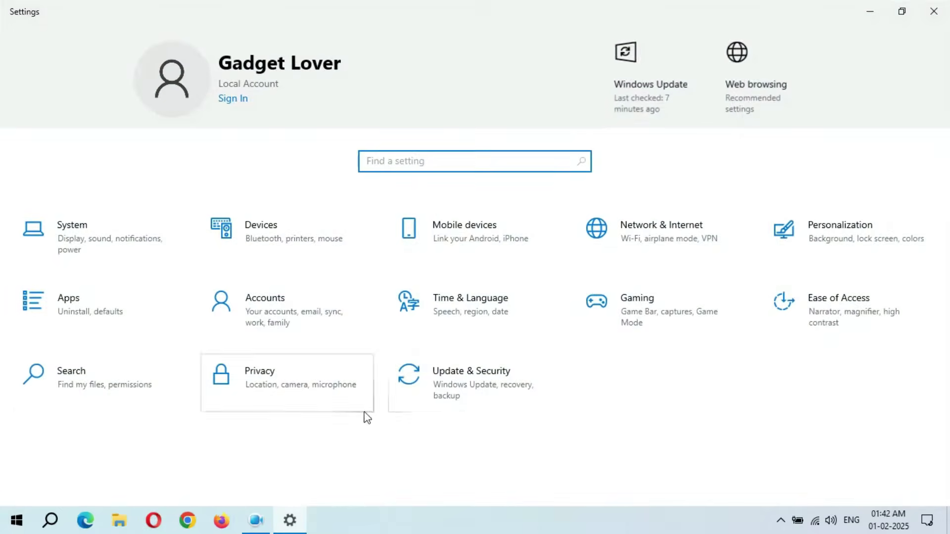
click(483, 389)
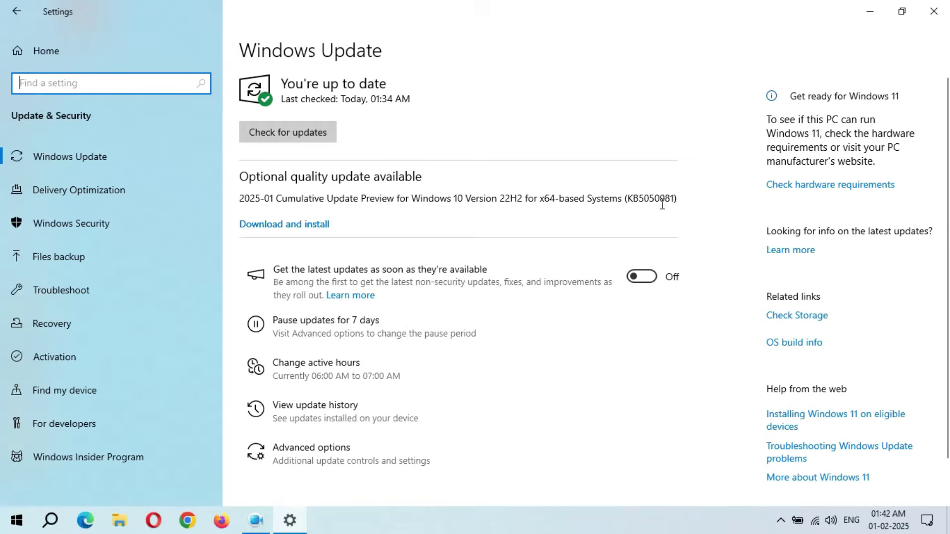
Follow Learn more to the Windows 10, version 22H2 update history page.
click(799, 252)
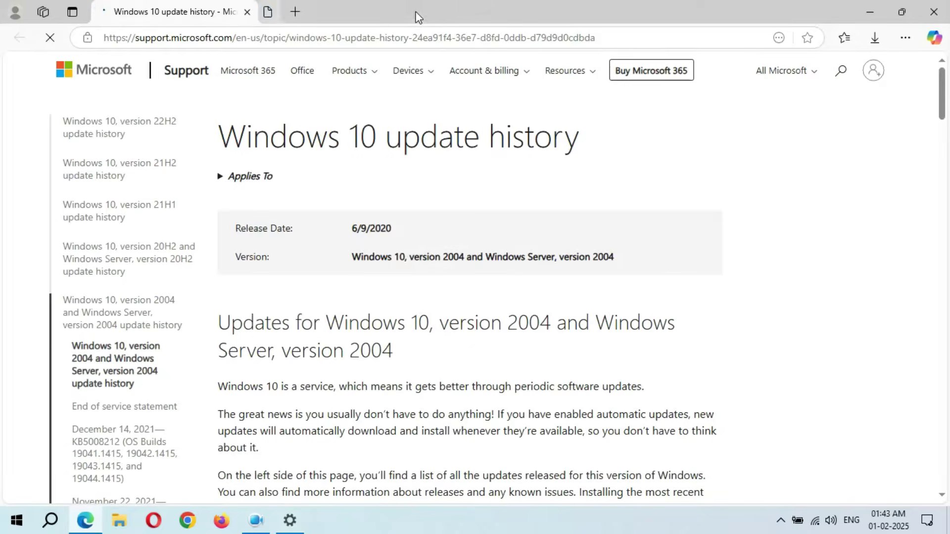
click(104, 132)
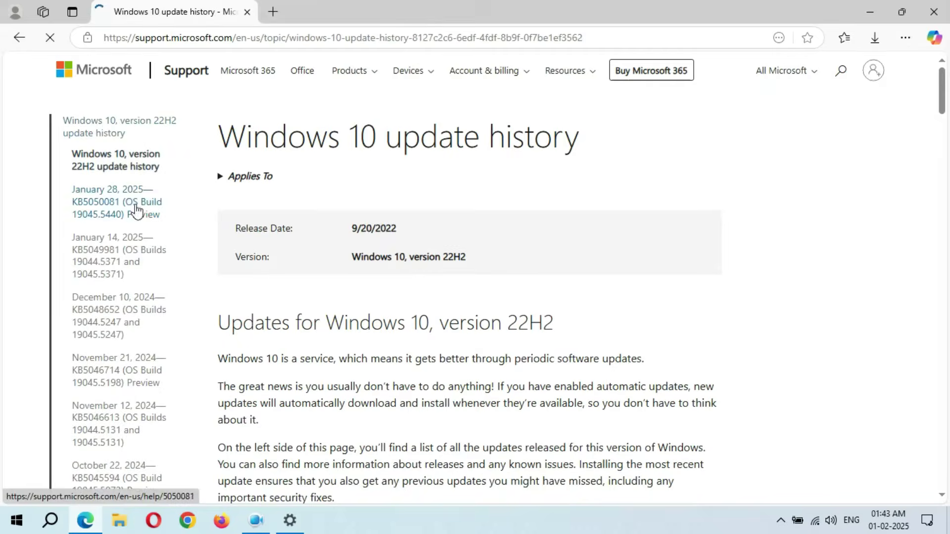
click(102, 210)
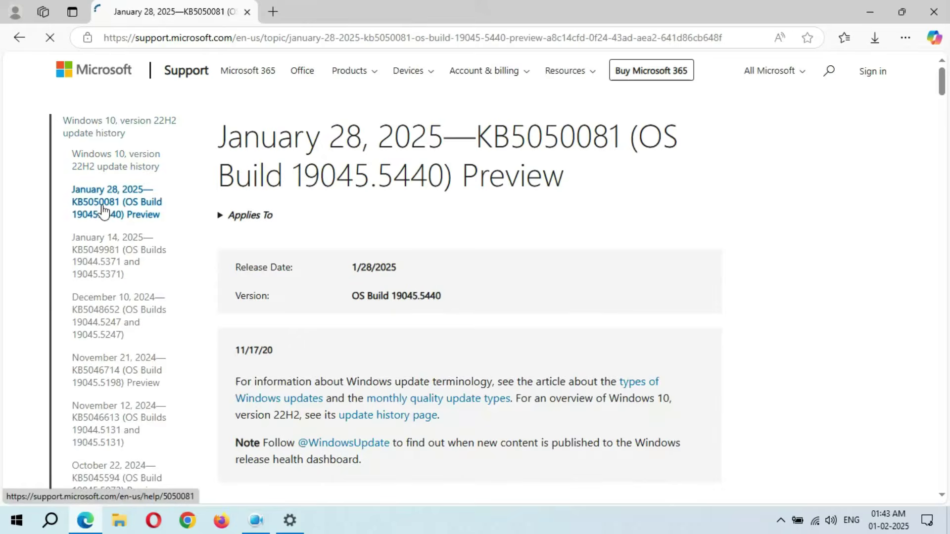
scroll(462, 267, down, 6)
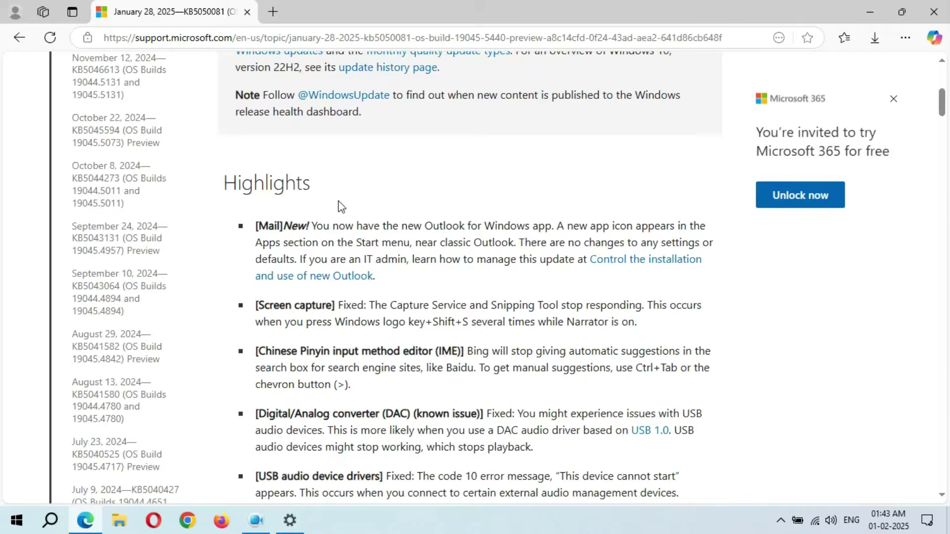
scroll(340, 206, down, 1)
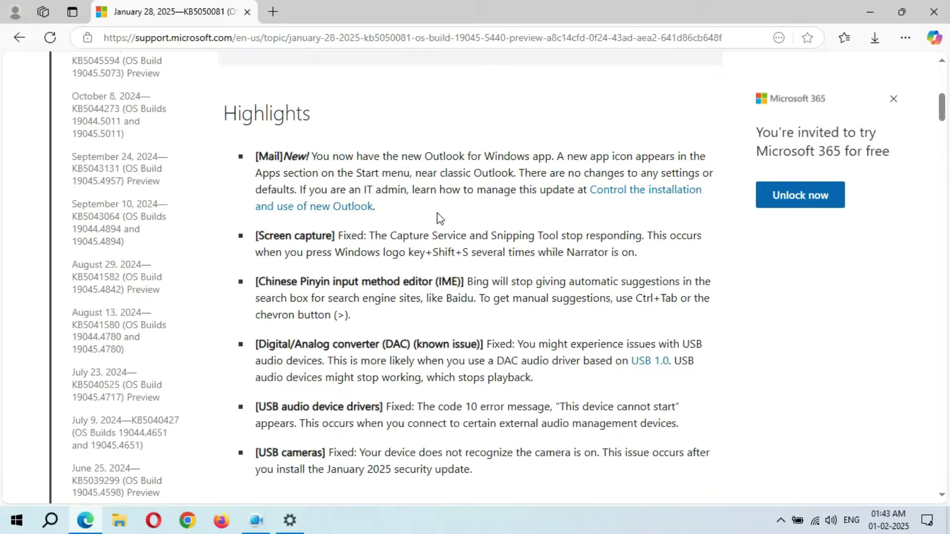
scroll(439, 217, down, 1)
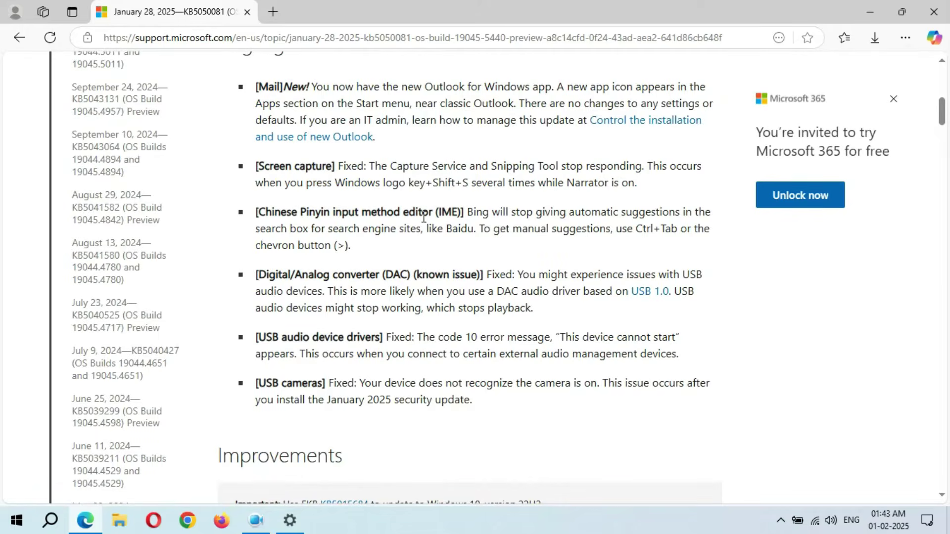
scroll(438, 225, down, 1)
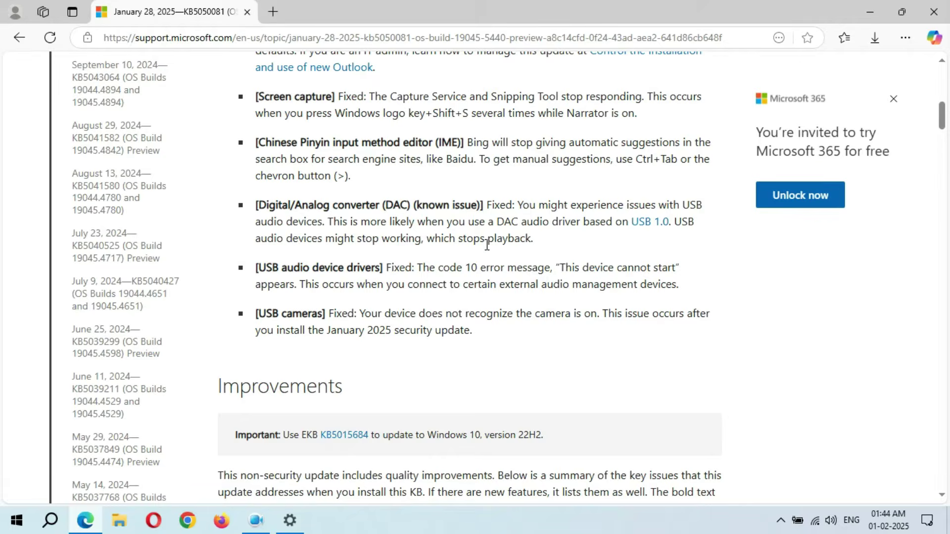
scroll(391, 255, down, 2)
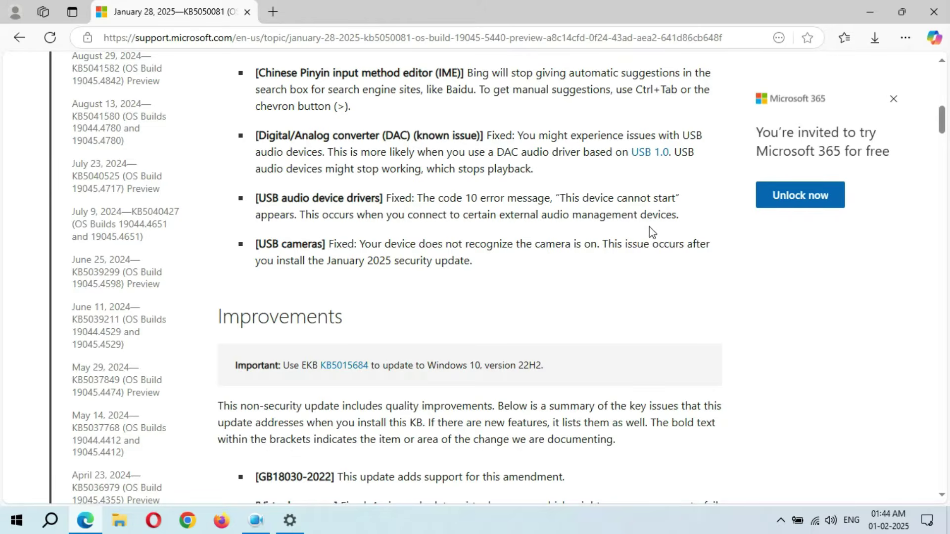
scroll(510, 239, down, 1)
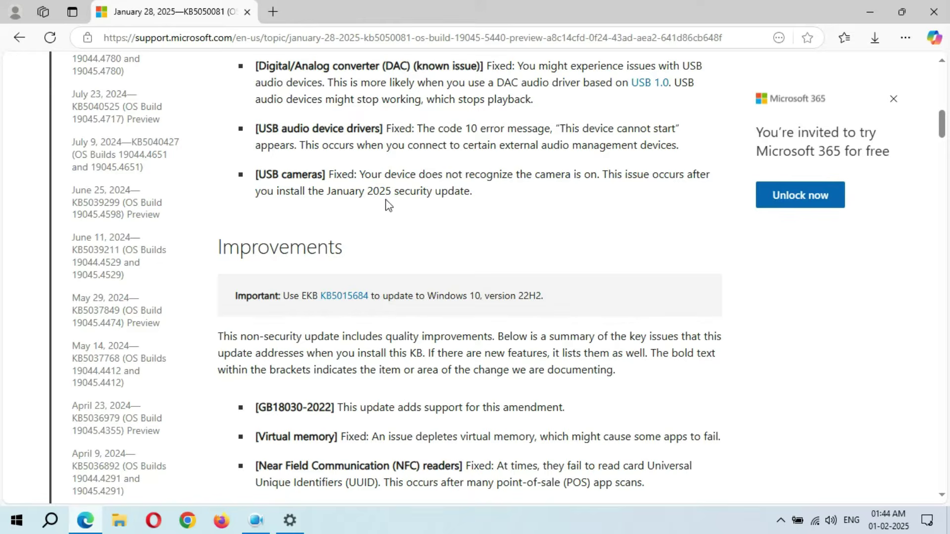
scroll(468, 207, down, 3)
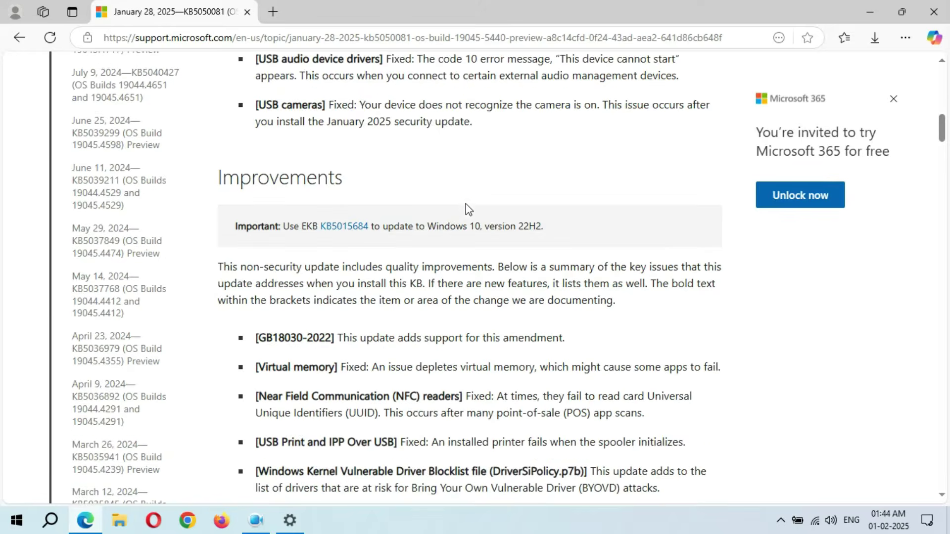
scroll(237, 133, up, 1)
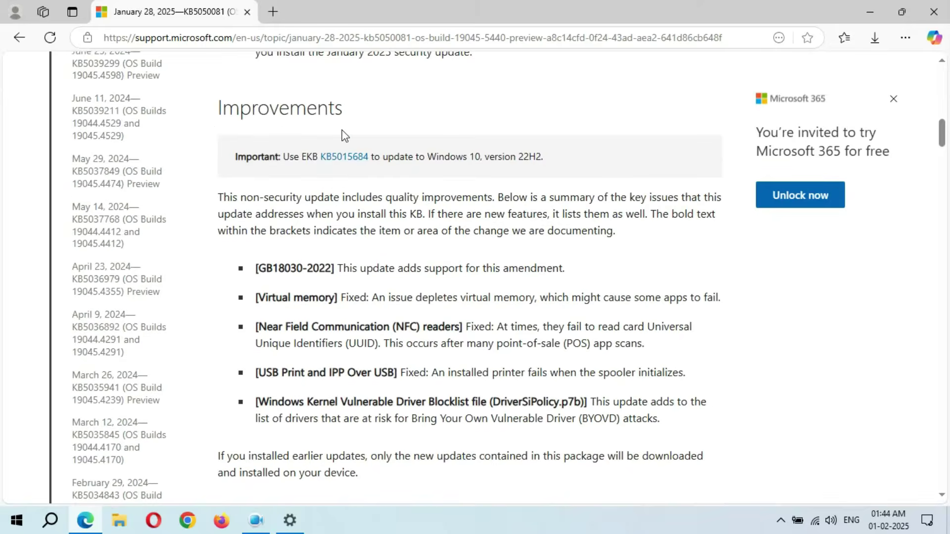
scroll(341, 135, down, 3)
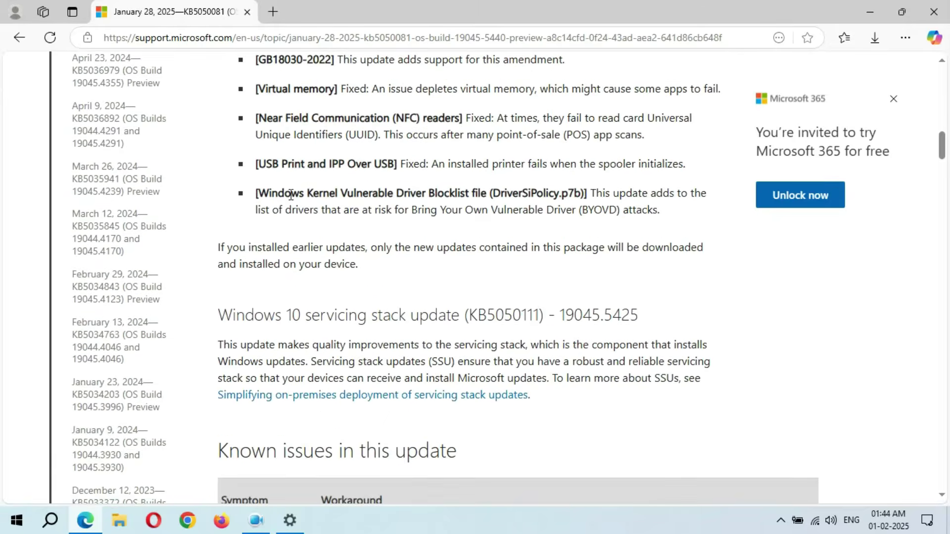
scroll(291, 195, down, 3)
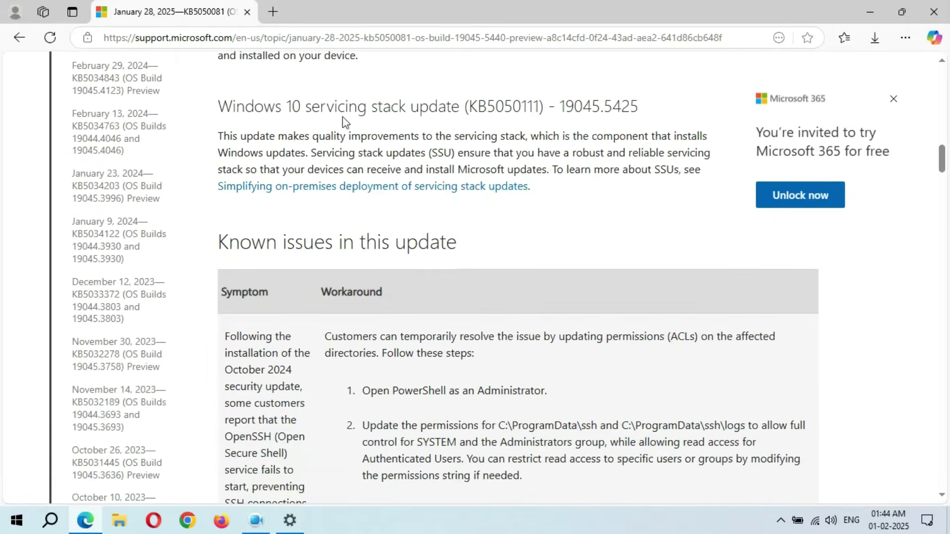
scroll(403, 165, down, 2)
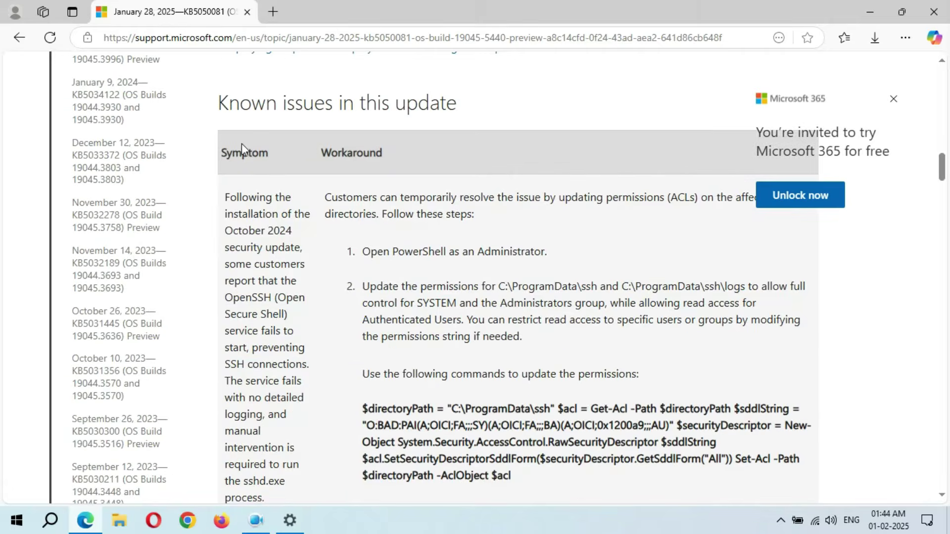
scroll(482, 191, down, 3)
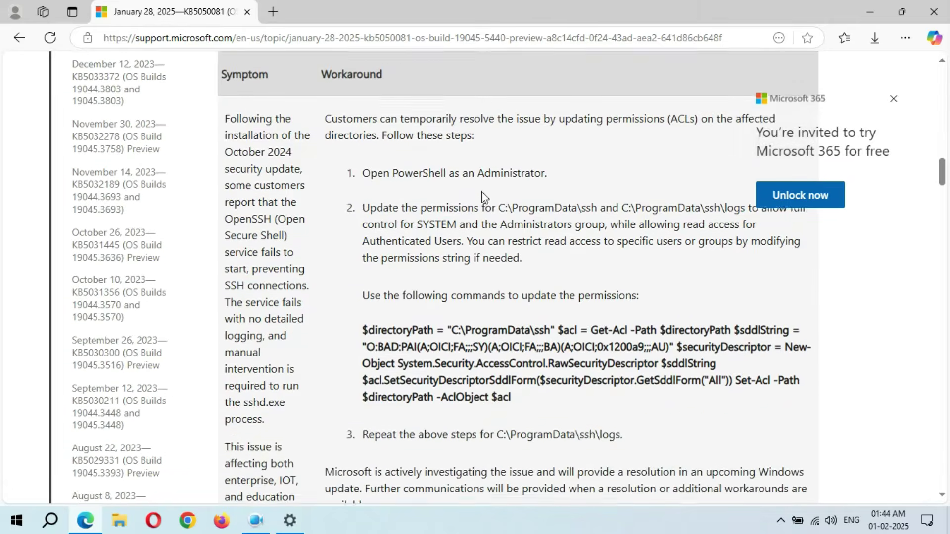
scroll(482, 192, down, 9)
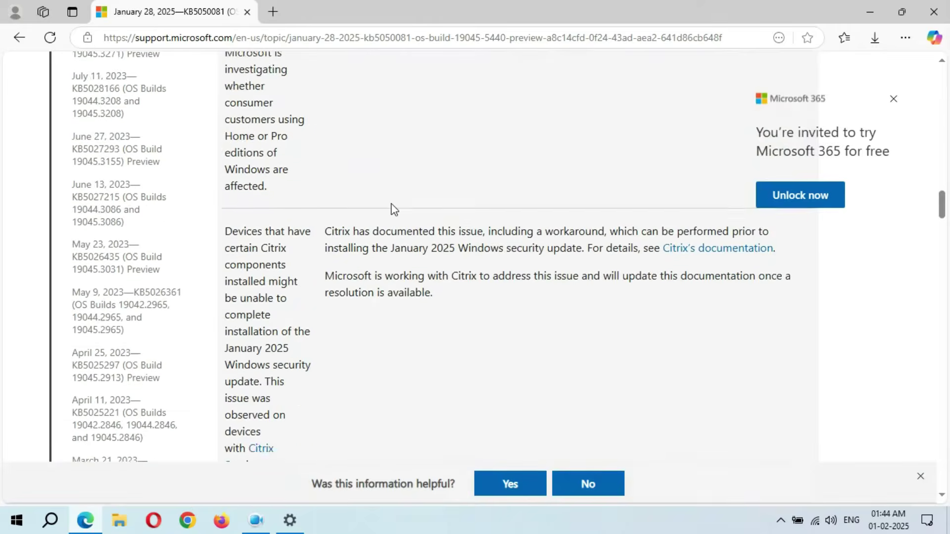
scroll(392, 200, down, 12)
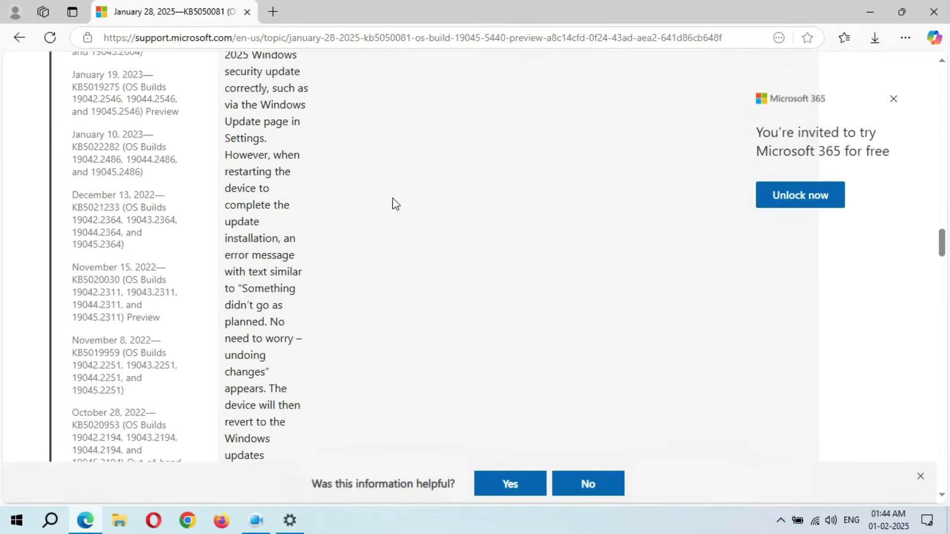
scroll(393, 199, down, 15)
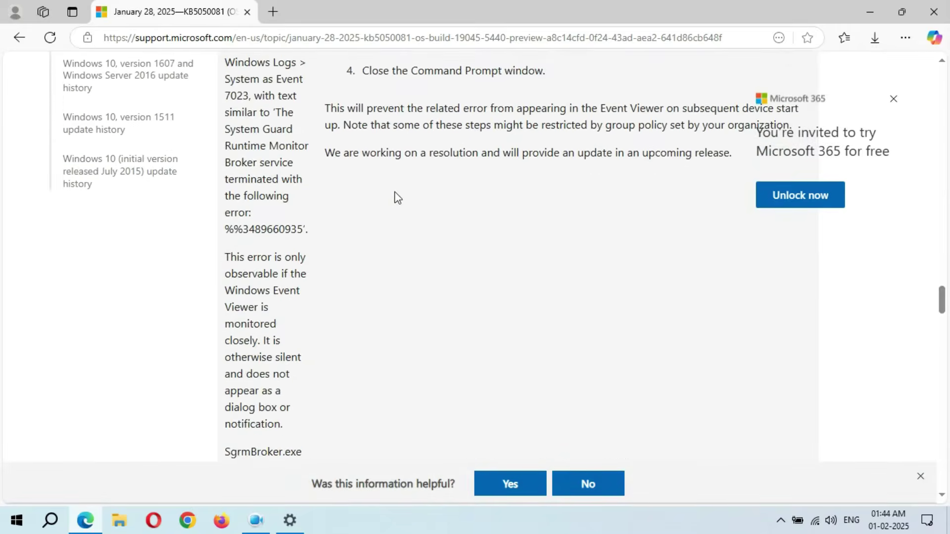
scroll(398, 197, down, 20)
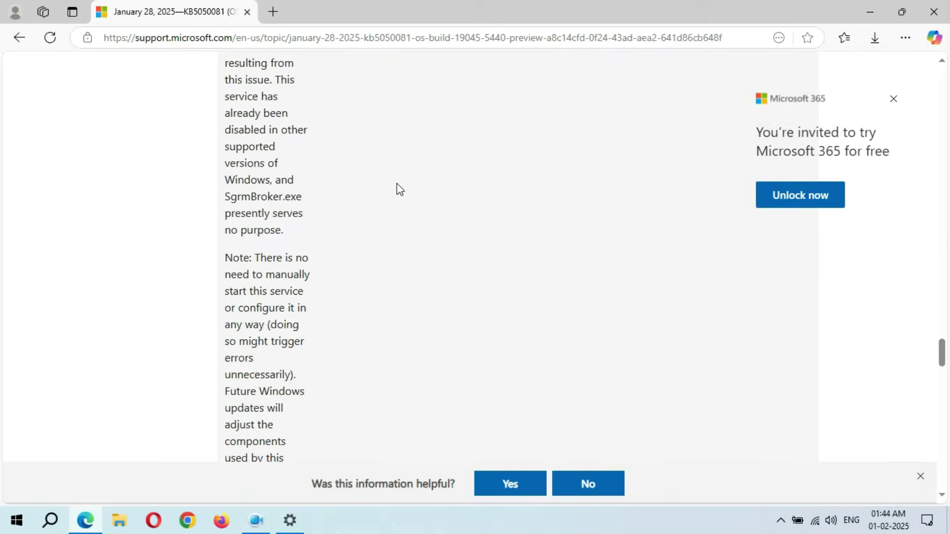
scroll(400, 187, down, 3)
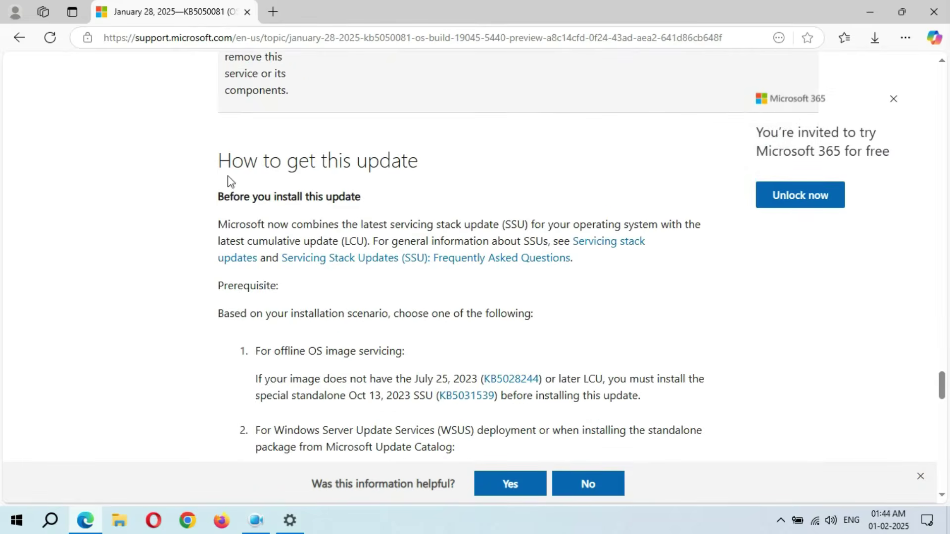
scroll(445, 198, down, 12)
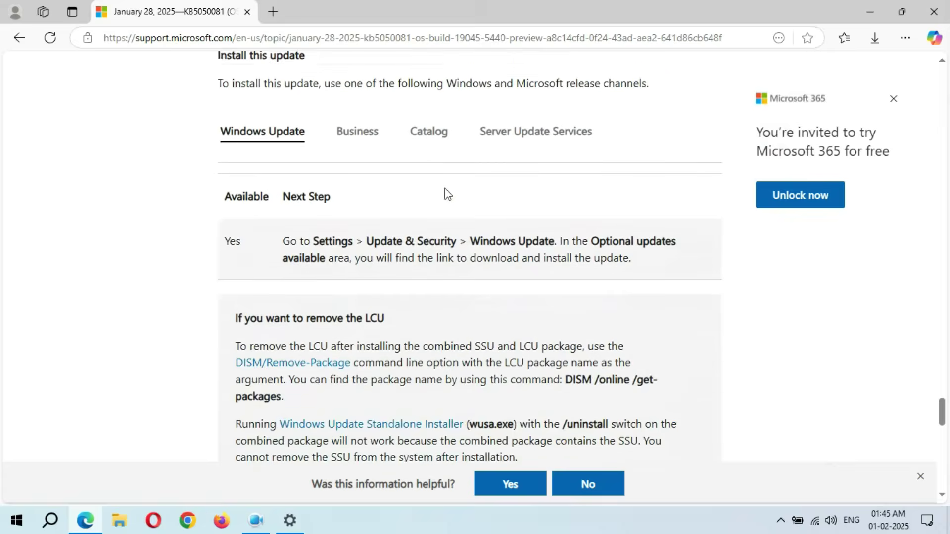
scroll(446, 193, down, 9)
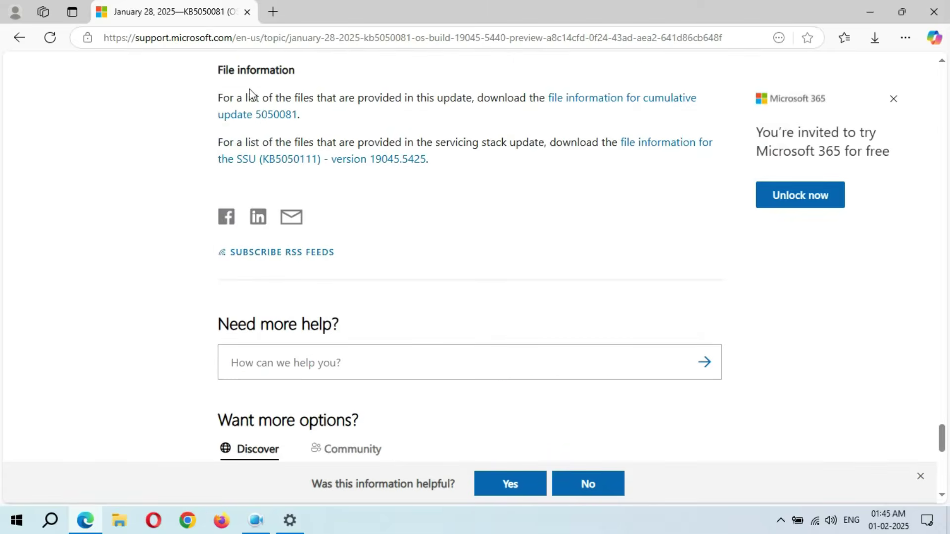
Close Edge, start the KB5050081 download declining early updates, then minimize Settings.
click(934, 12)
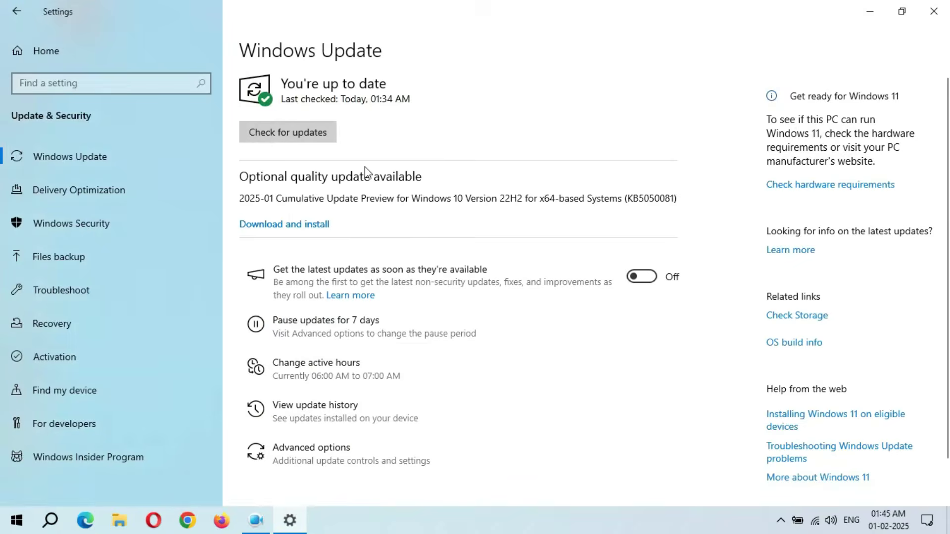
click(312, 227)
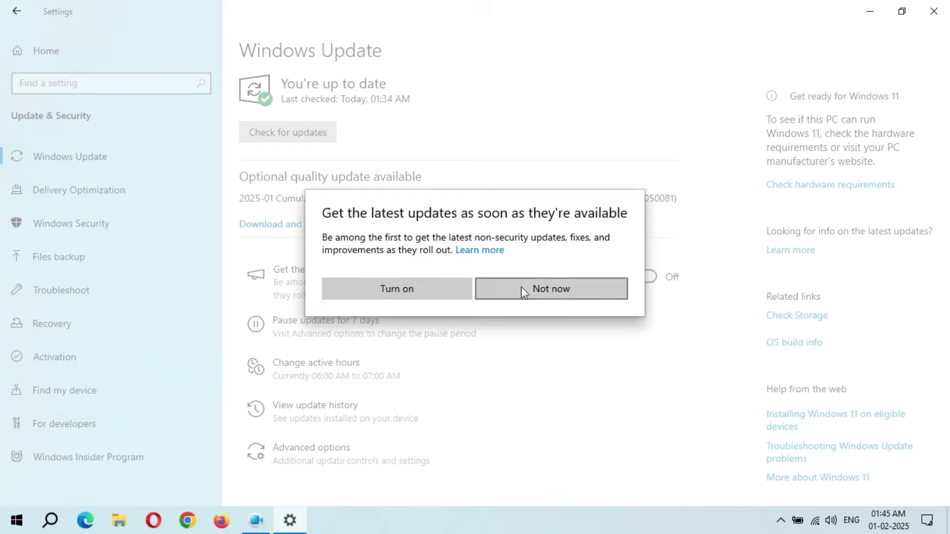
click(557, 292)
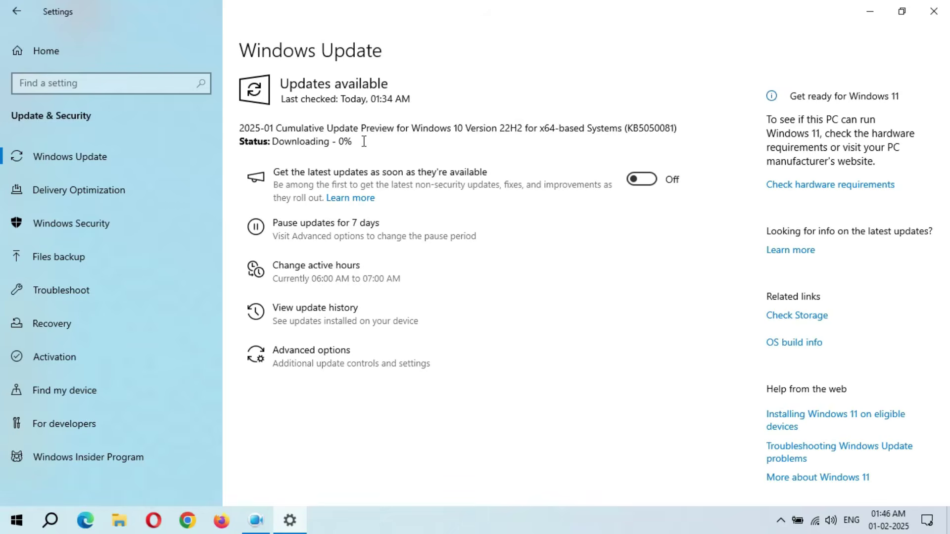
click(875, 9)
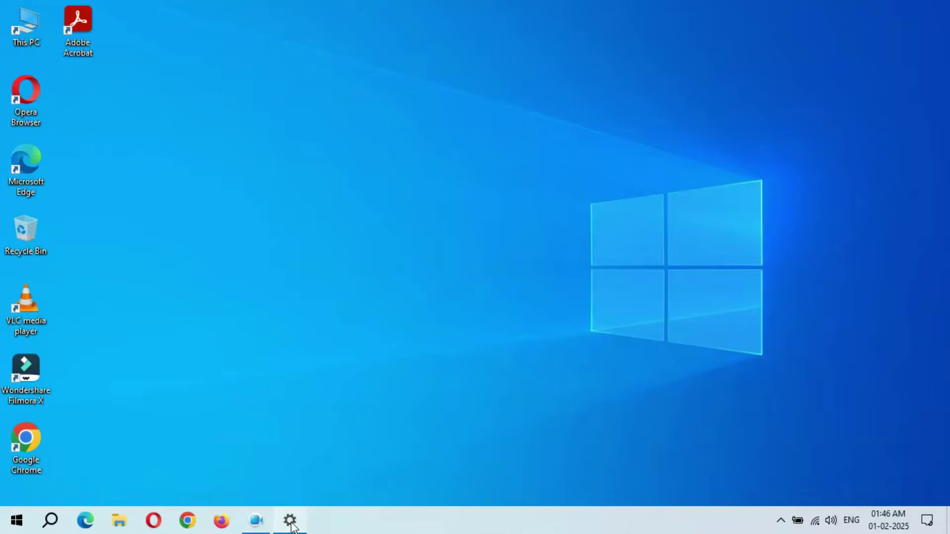
Restore Settings from the taskbar and wait for KB5050081 to finish installing.
click(290, 521)
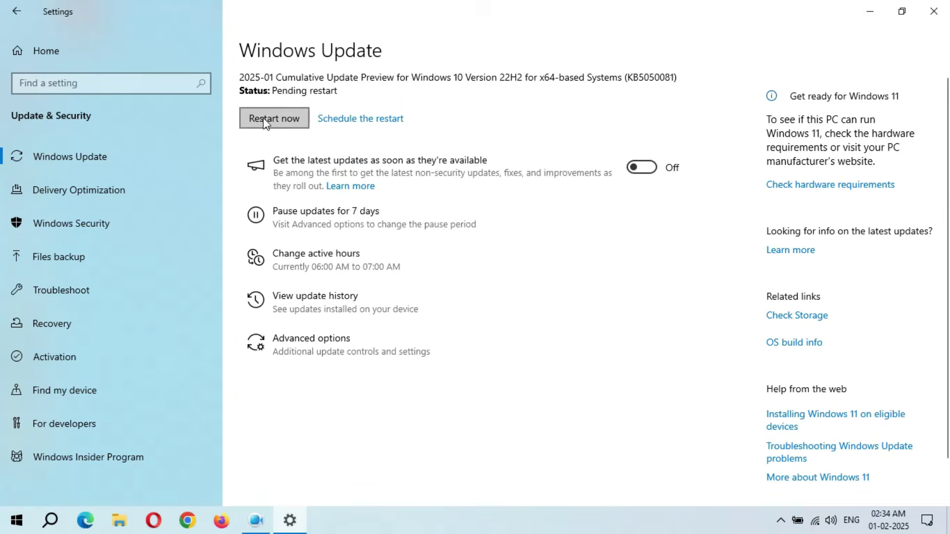
Wait on the Windows Update page until KB5050081 shows Restart required.
click(273, 118)
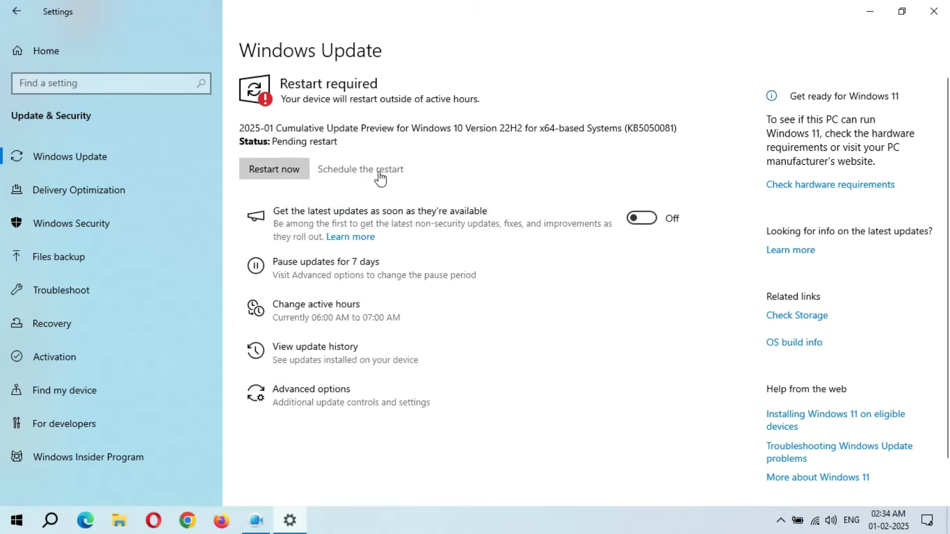